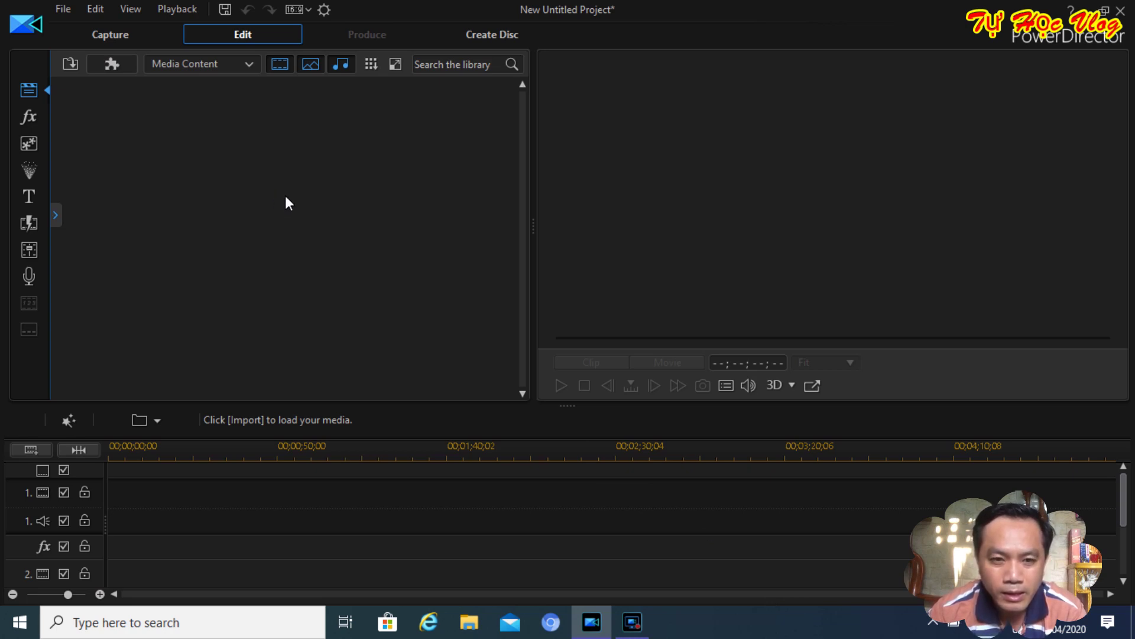
Import the video file IMG_9269.MOV from the XE ĐIỆN CÂN BẰNG folder into the media library.
left_click(71, 64)
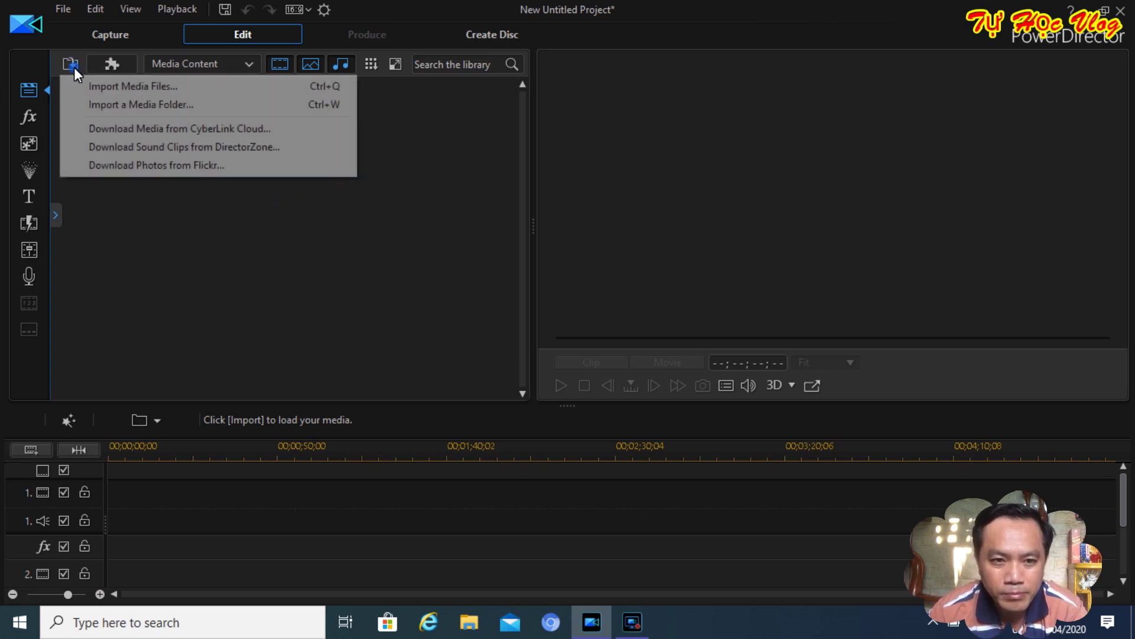
left_click(98, 86)
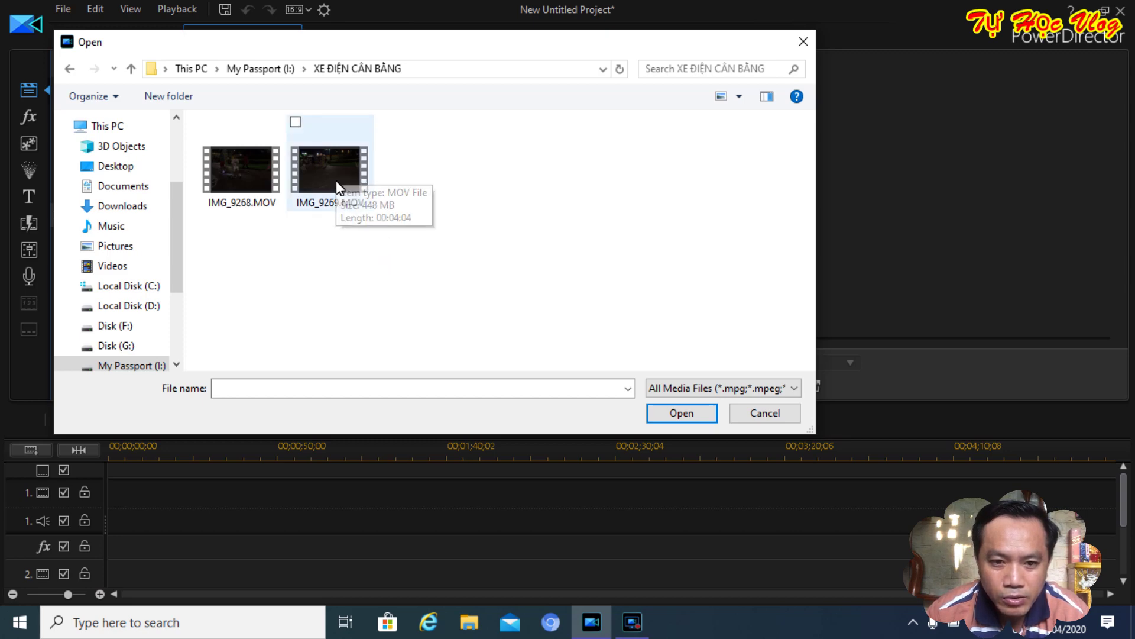
double_click(319, 165)
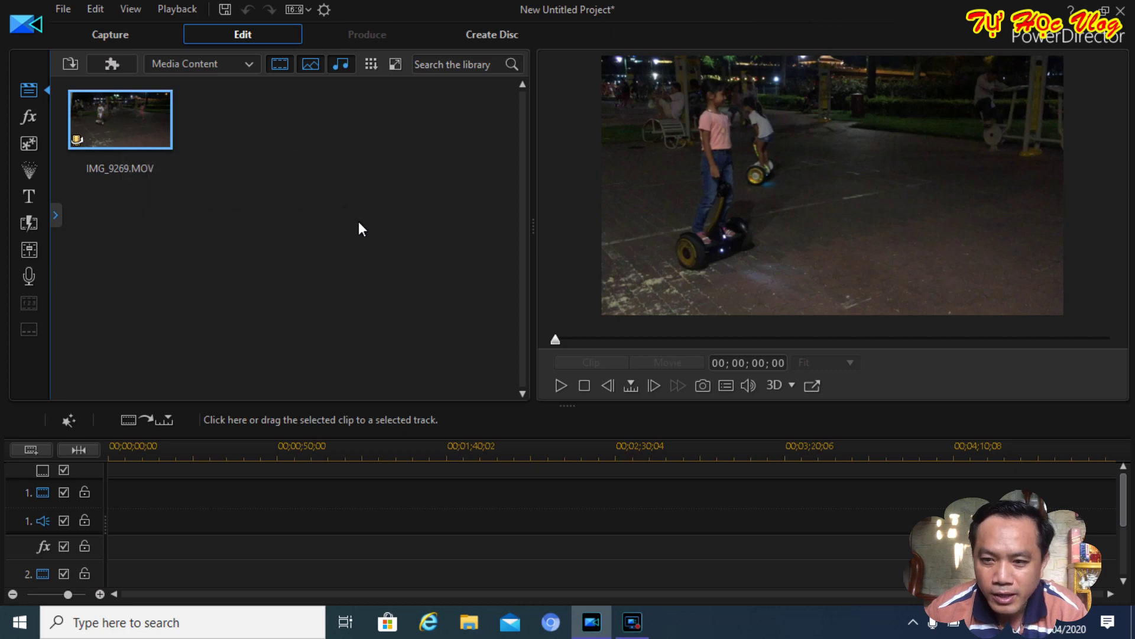
Preview the imported IMG_9269.MOV clip and place it at the start of video track 1.
left_click(562, 385)
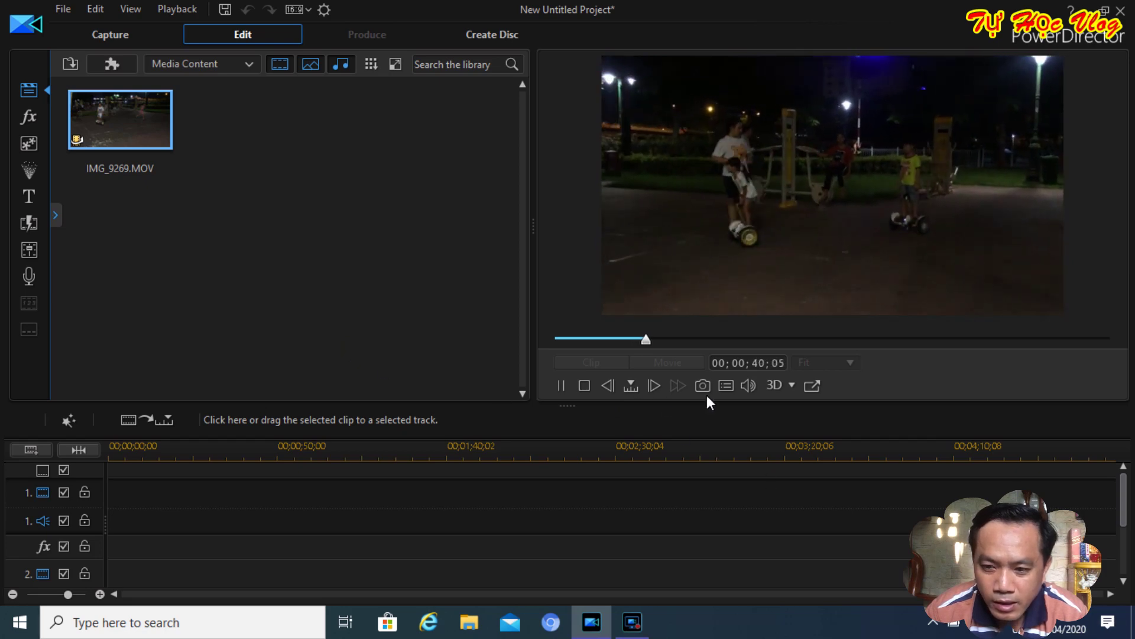
left_click(749, 387)
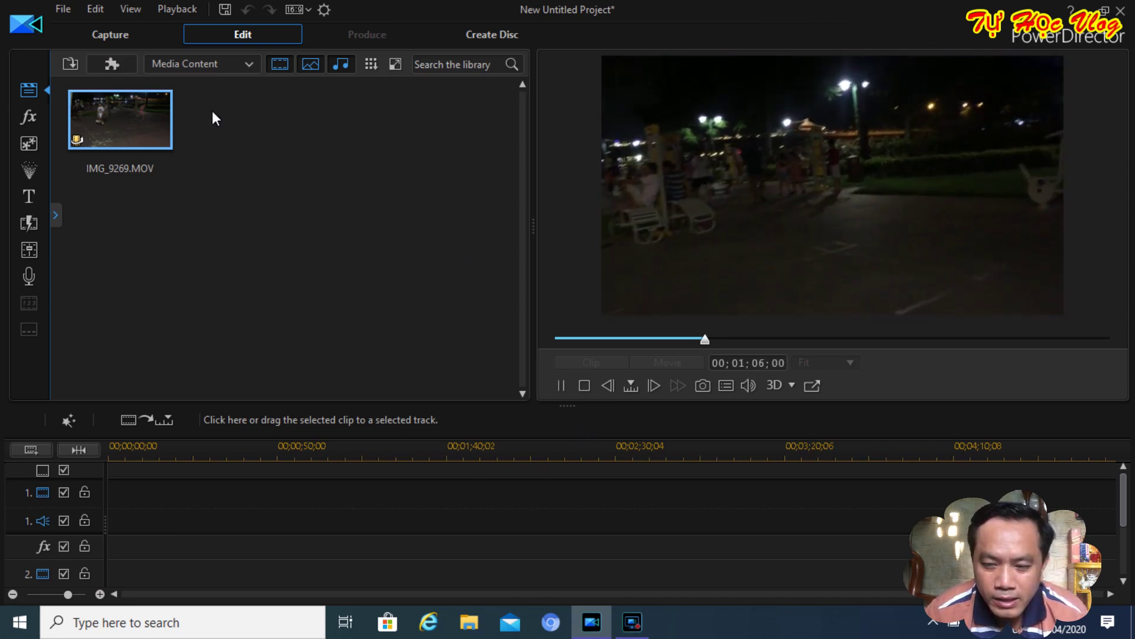
left_click_drag(130, 115, 112, 498)
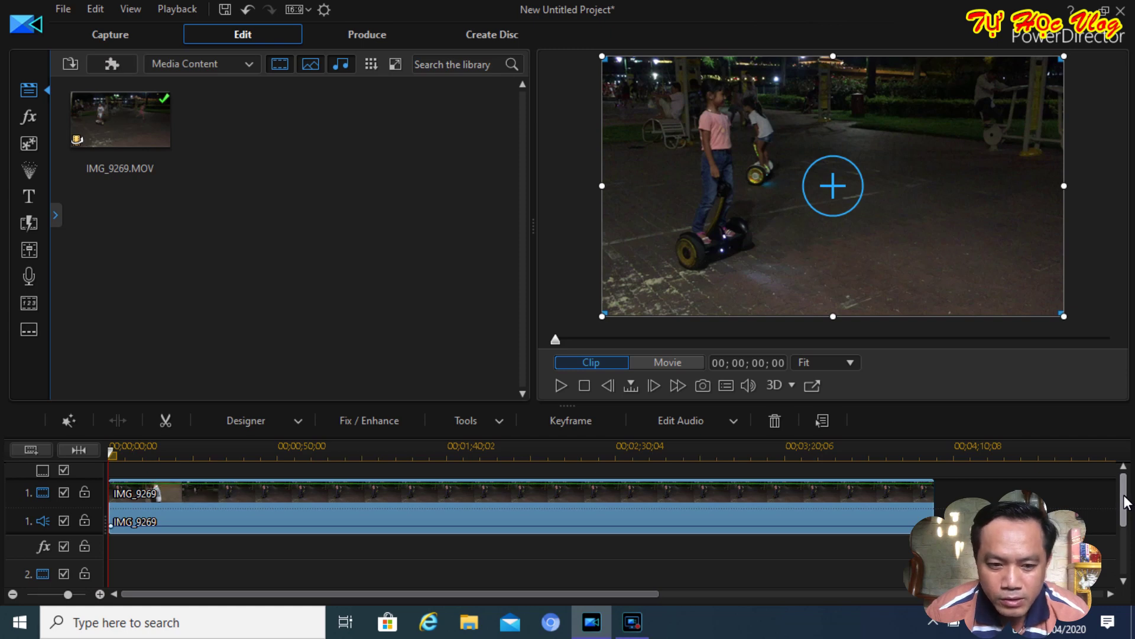
left_click_drag(1127, 501, 1127, 505)
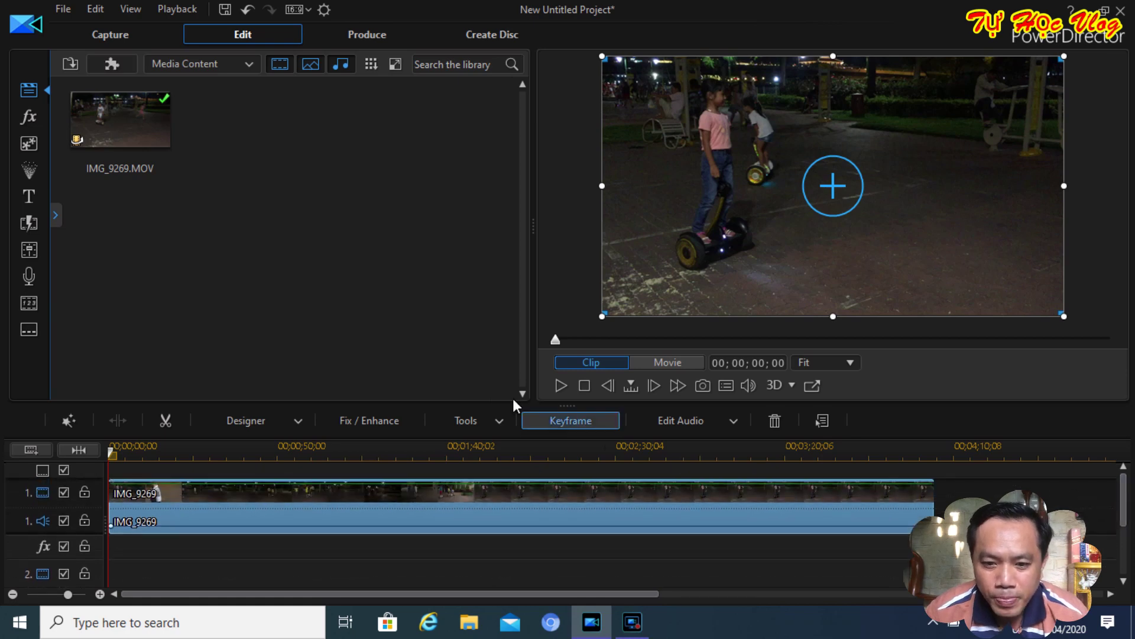
Enable Lighting Adjustment in the Fix / Enhance settings of the IMG_9269 clip on the timeline.
left_click(375, 514)
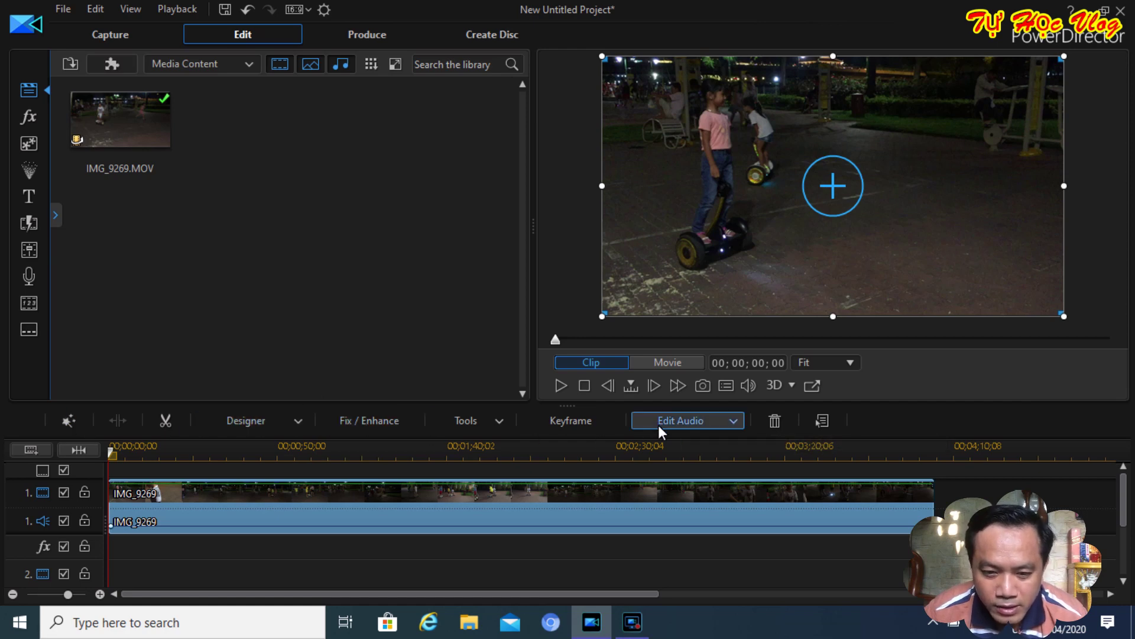
left_click(505, 498)
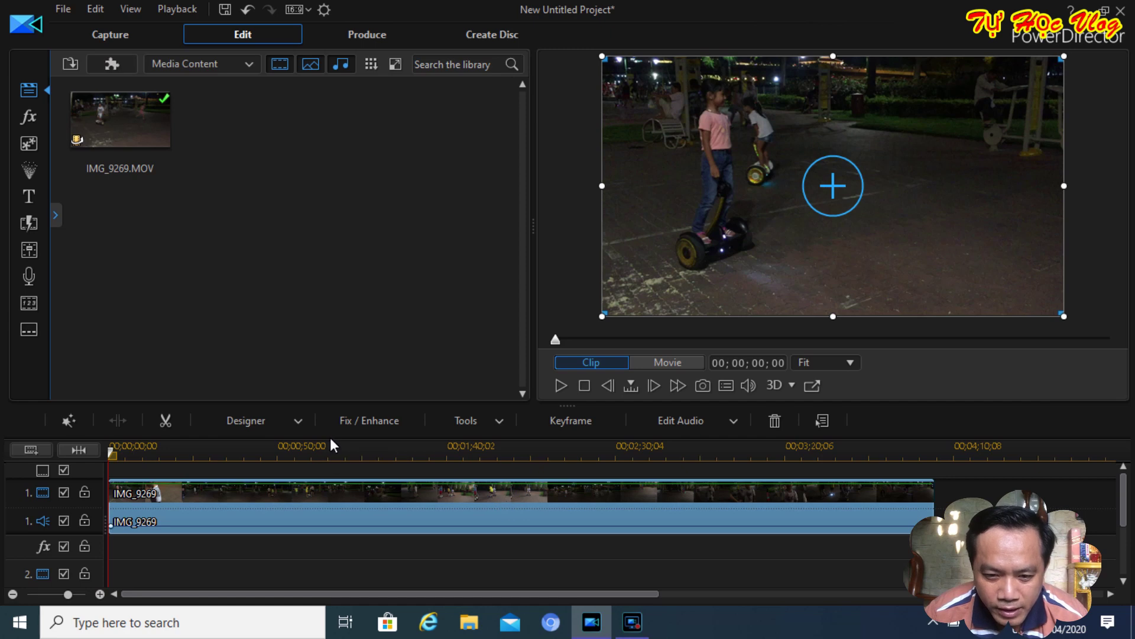
left_click(363, 420)
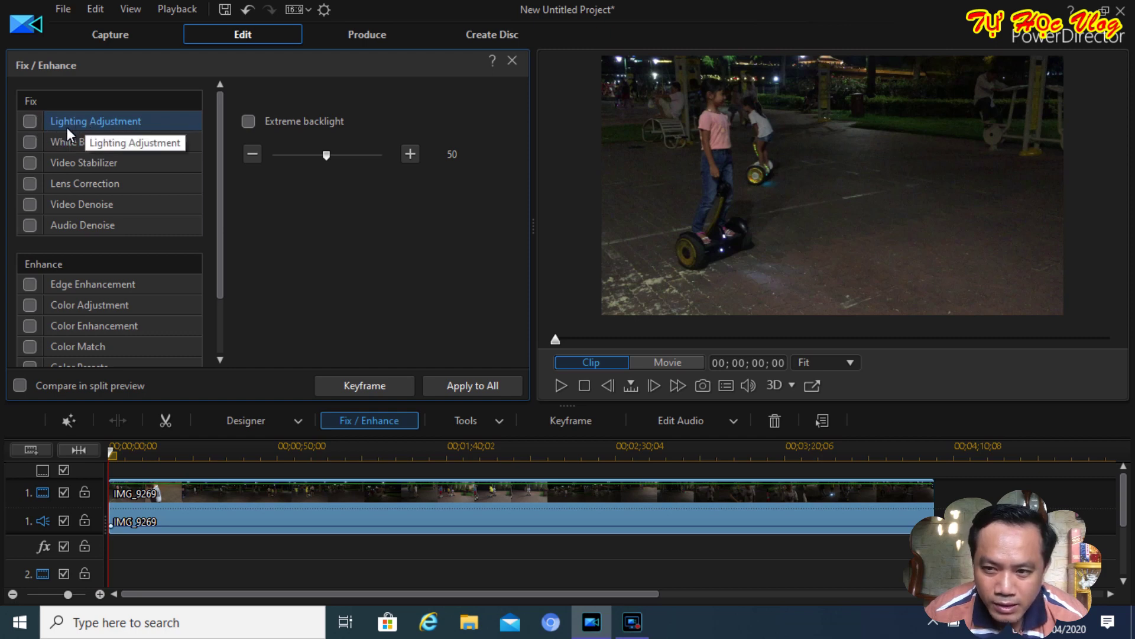
left_click(31, 121)
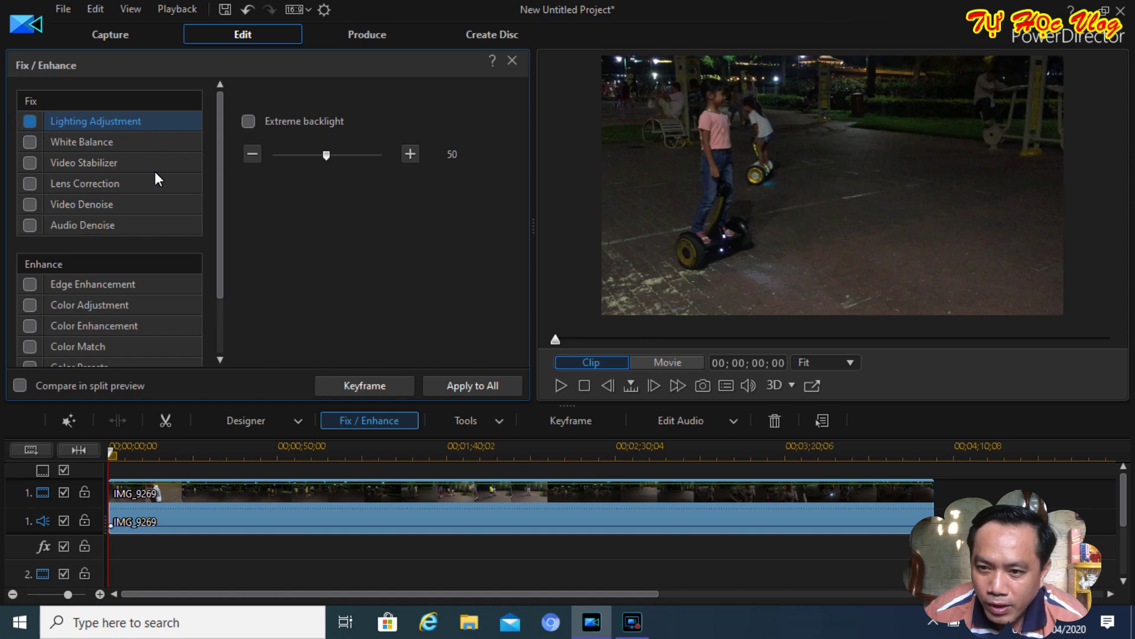
left_click(30, 122)
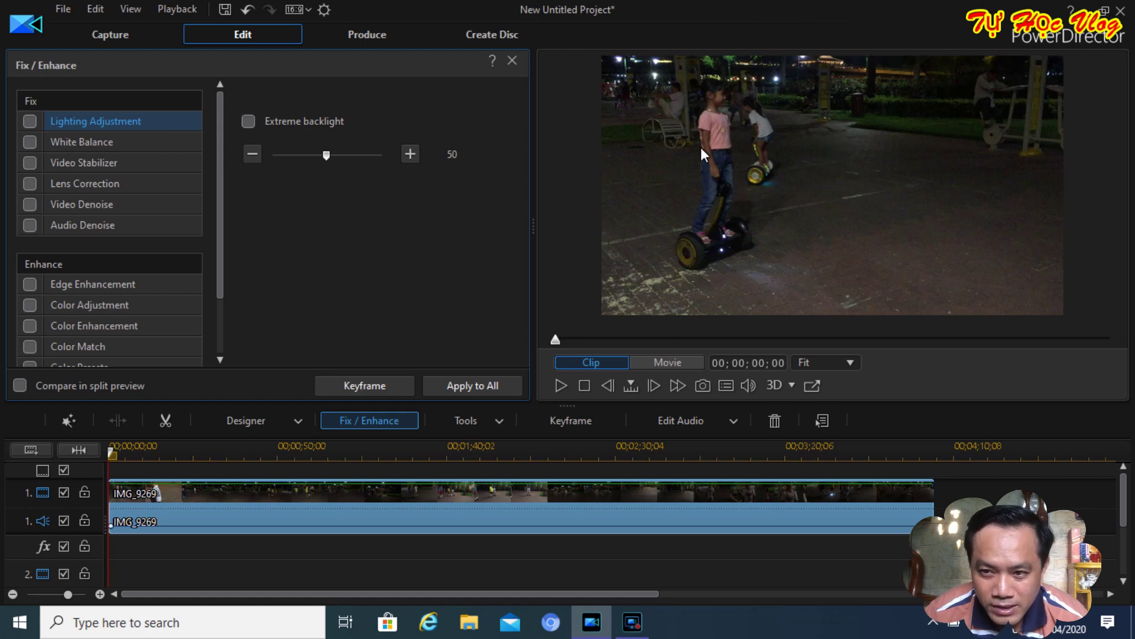
left_click(30, 121)
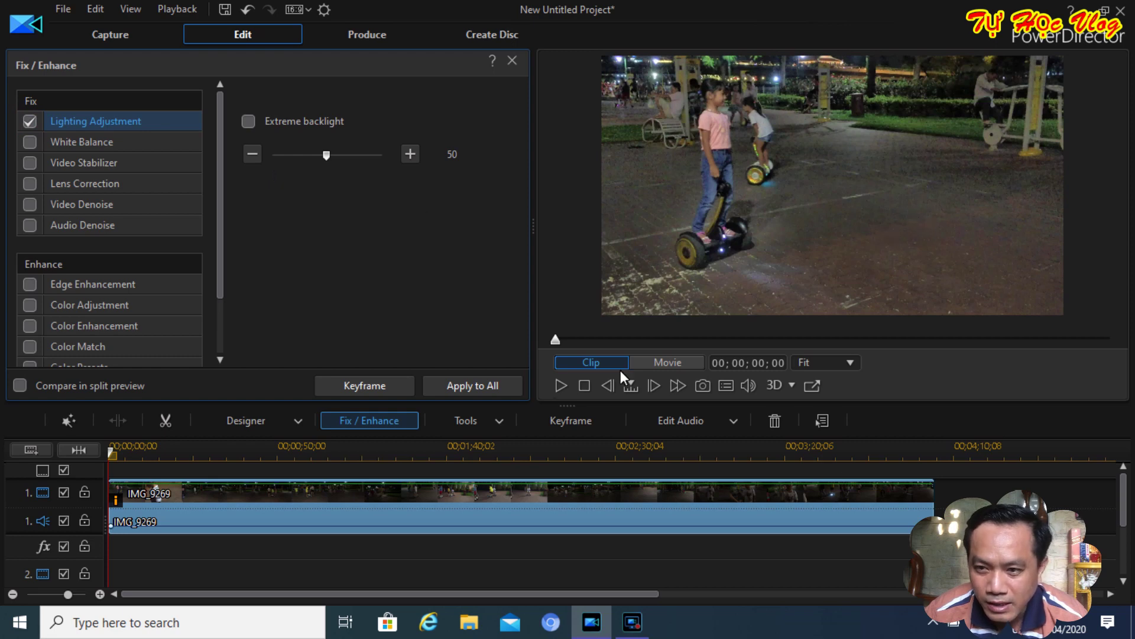
Play a few seconds of the adjusted clip and raise its lighting level to 87.
left_click(562, 385)
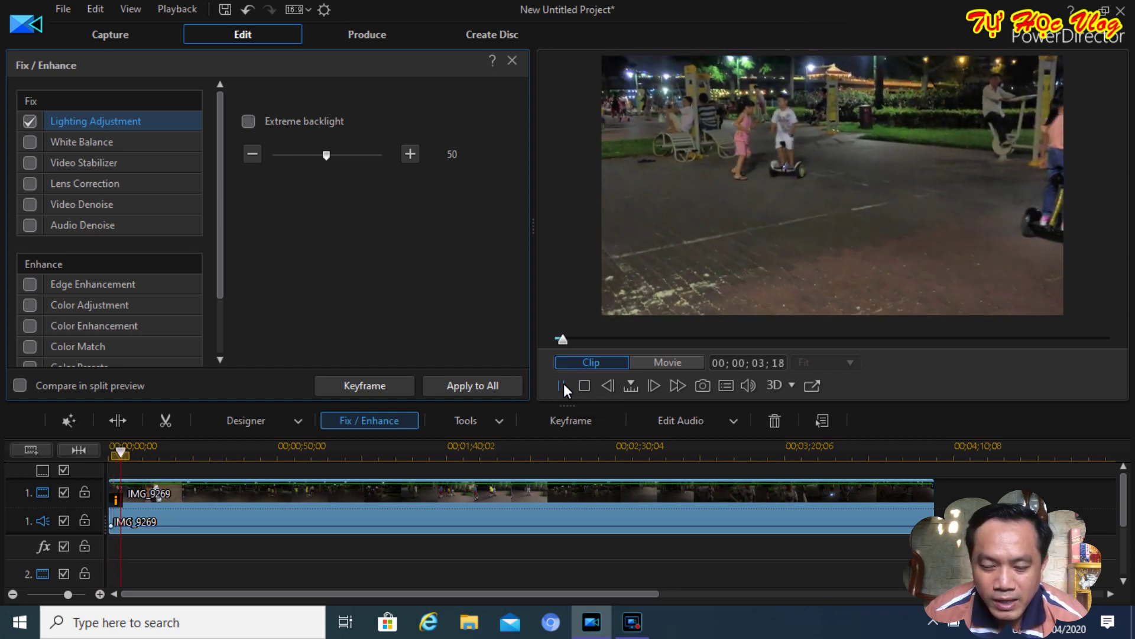
left_click(563, 385)
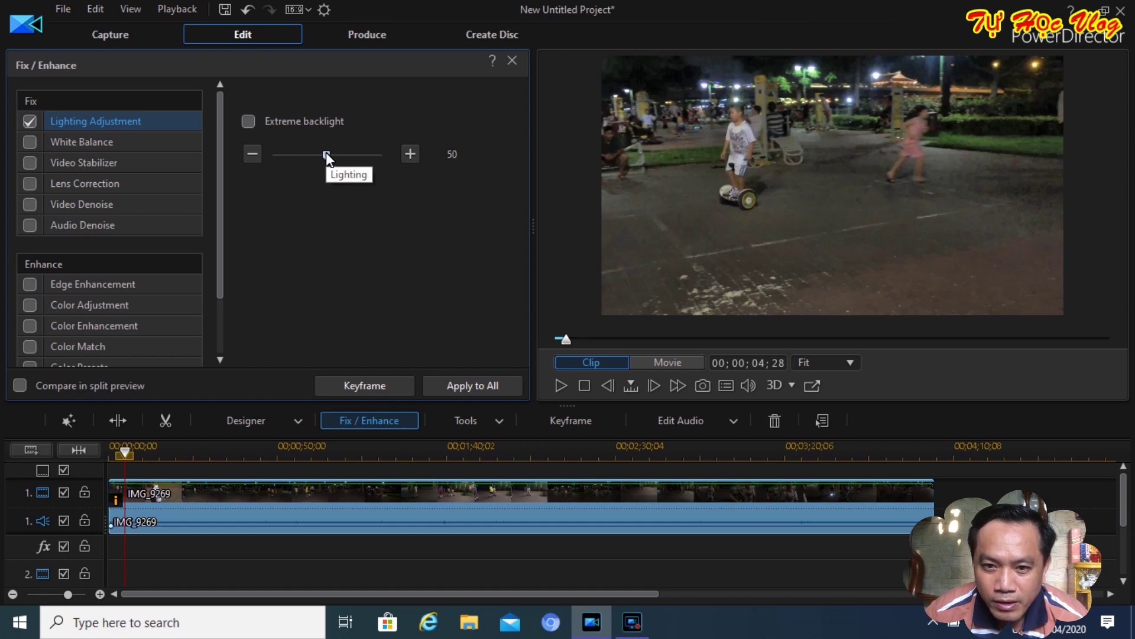
left_click_drag(326, 155, 366, 170)
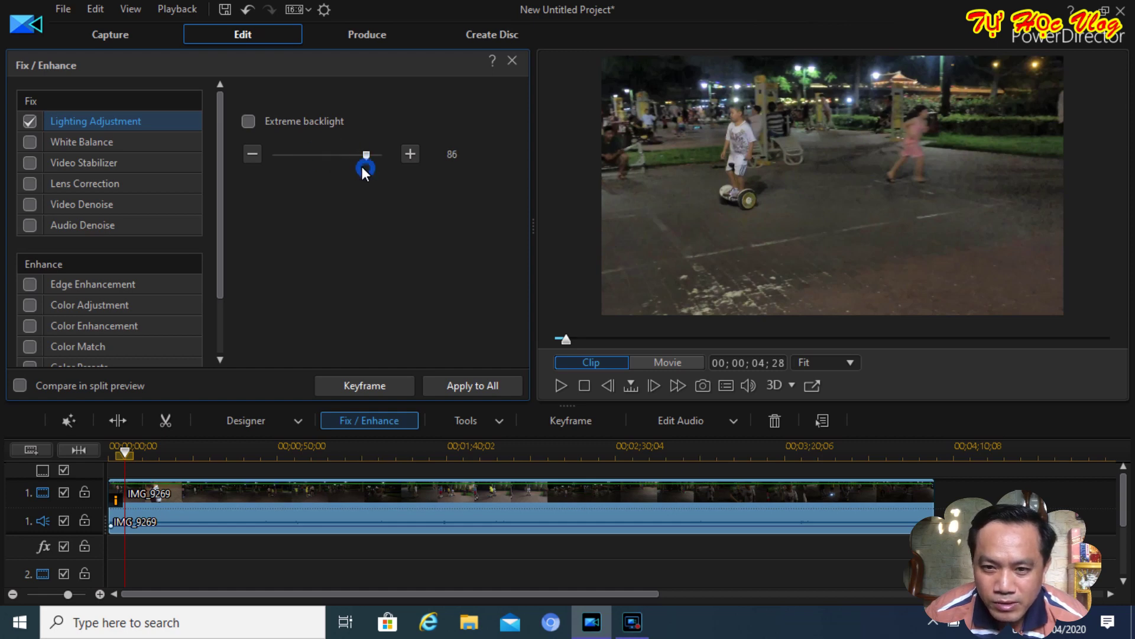
left_click_drag(366, 156, 368, 158)
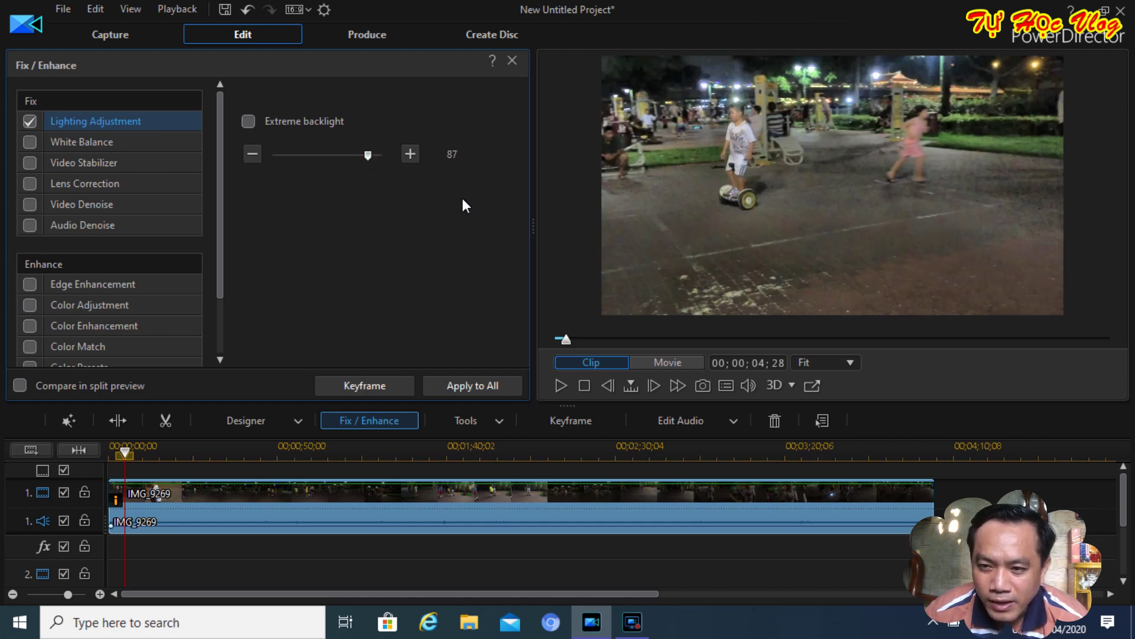
Play the clip with a few pauses to examine its brightness at the raised lighting level.
left_click(559, 386)
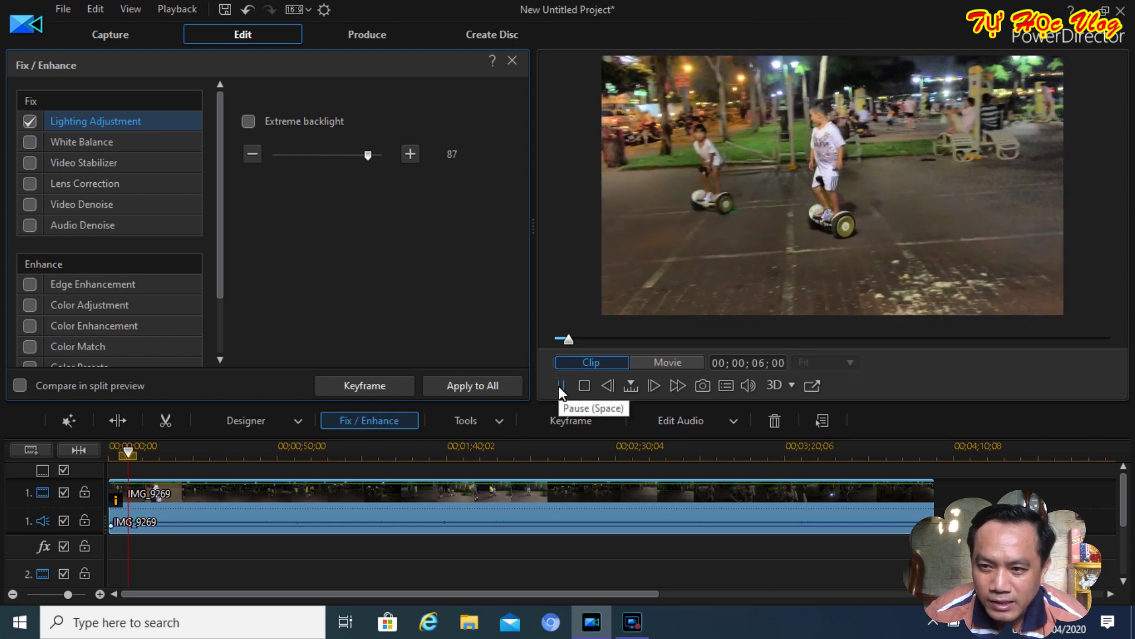
left_click(559, 386)
left_click(559, 386)
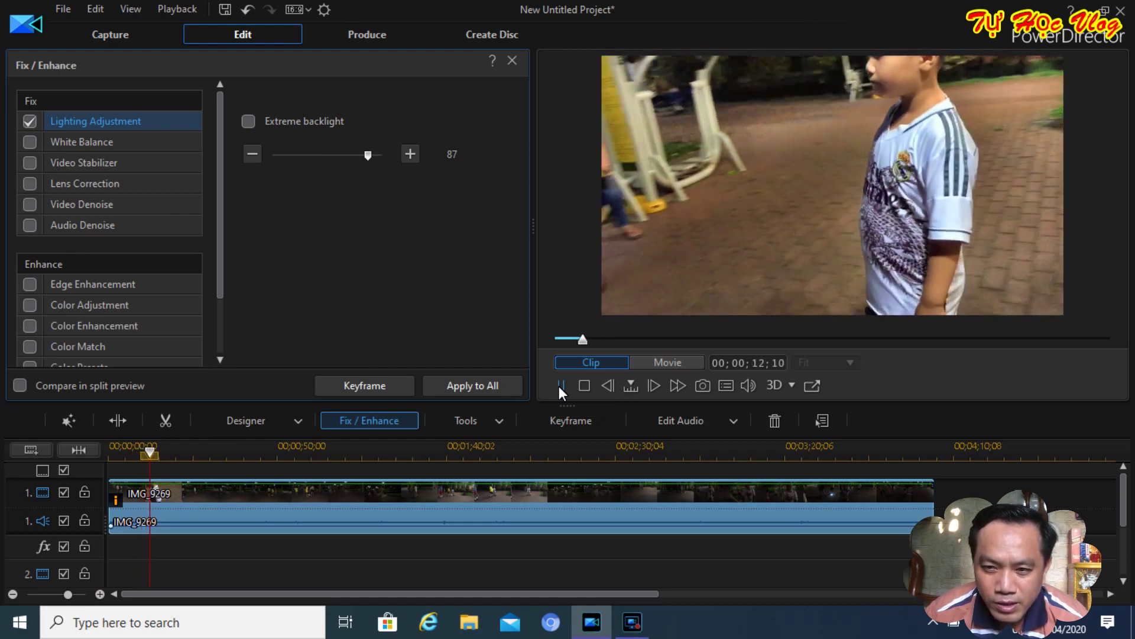
left_click(560, 386)
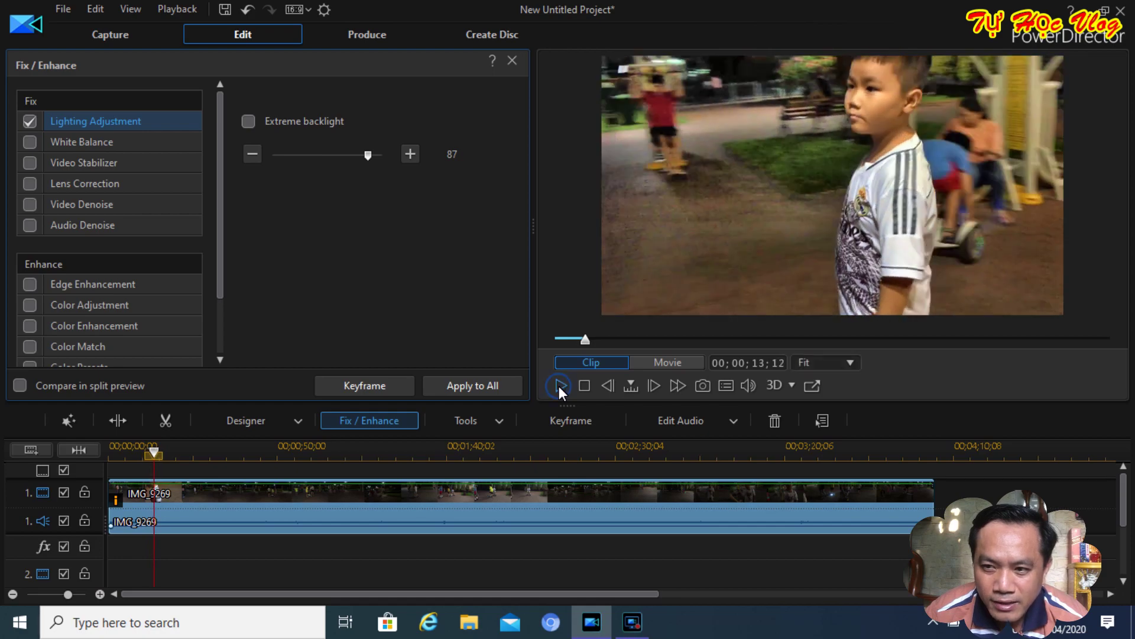
left_click(559, 386)
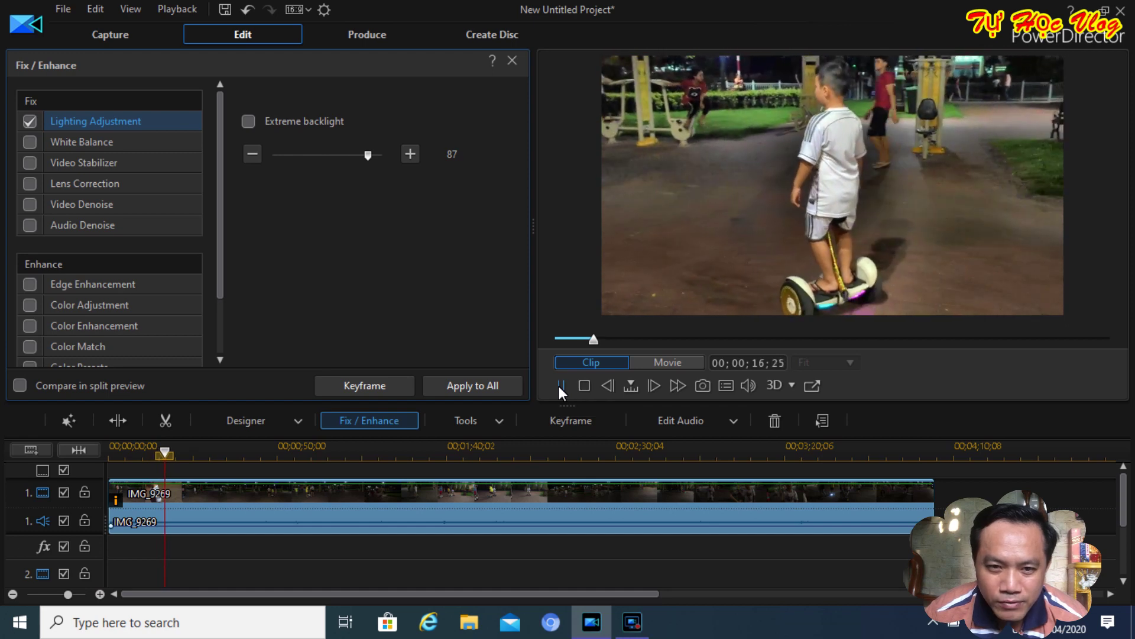
left_click(558, 386)
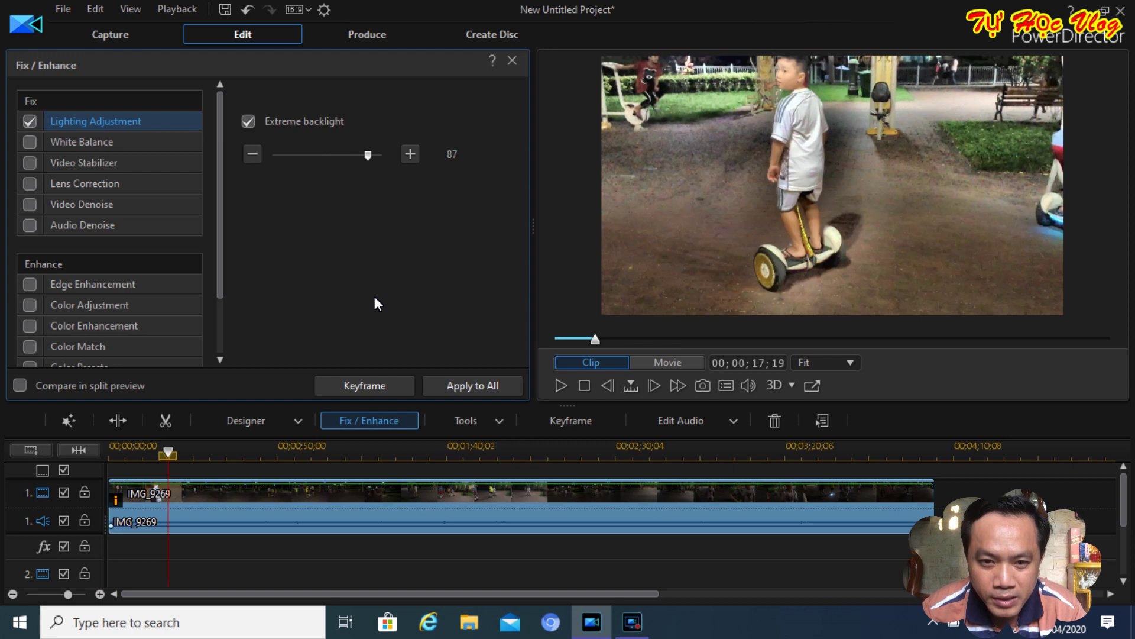
Turn off Extreme backlight and try different lighting levels on the clip, ending at 100.
left_click(249, 122)
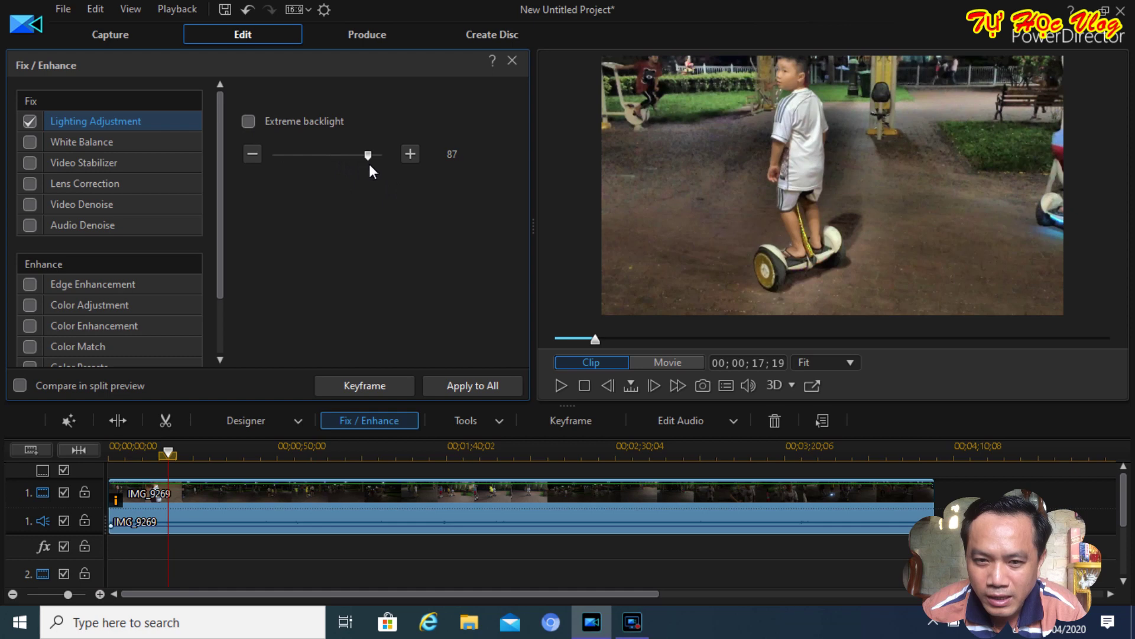
left_click_drag(368, 157, 336, 158)
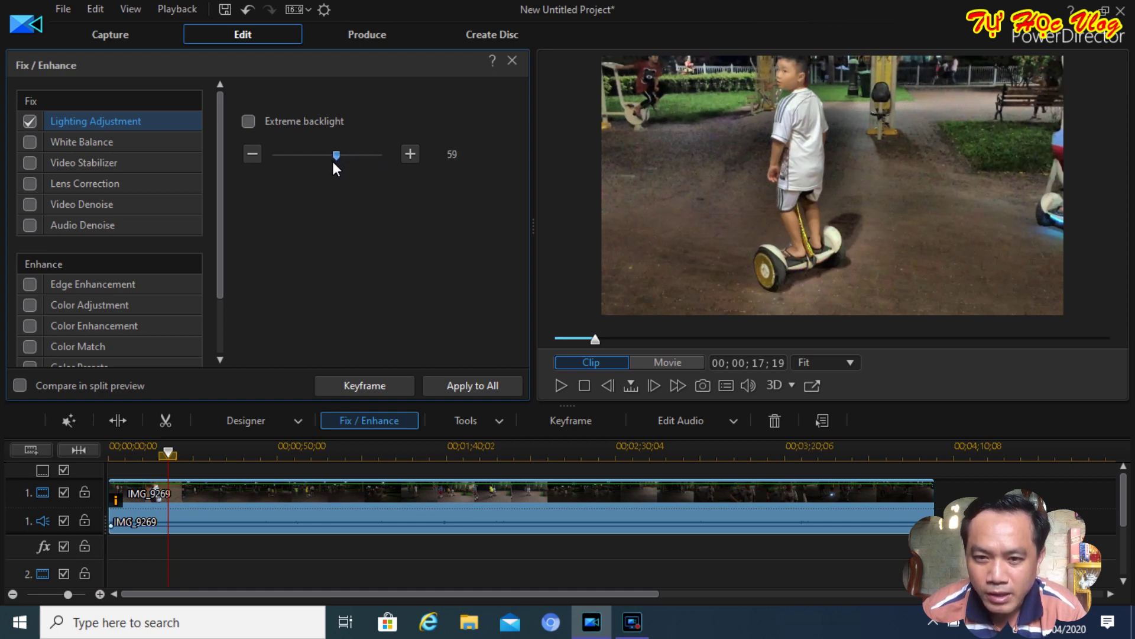
left_click(328, 161)
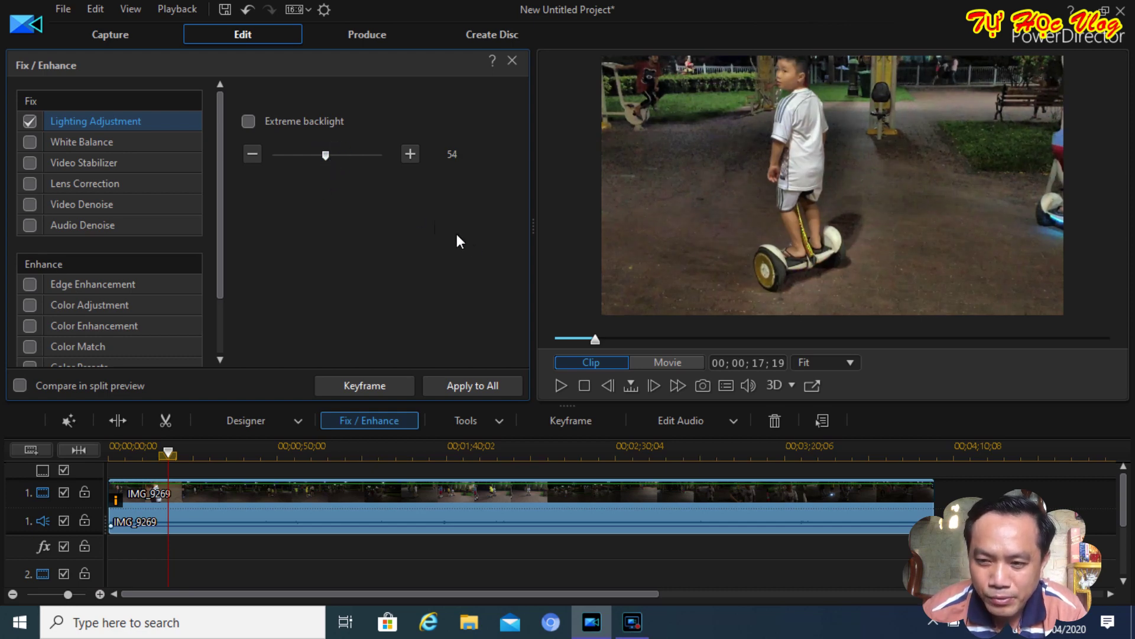
left_click(28, 122)
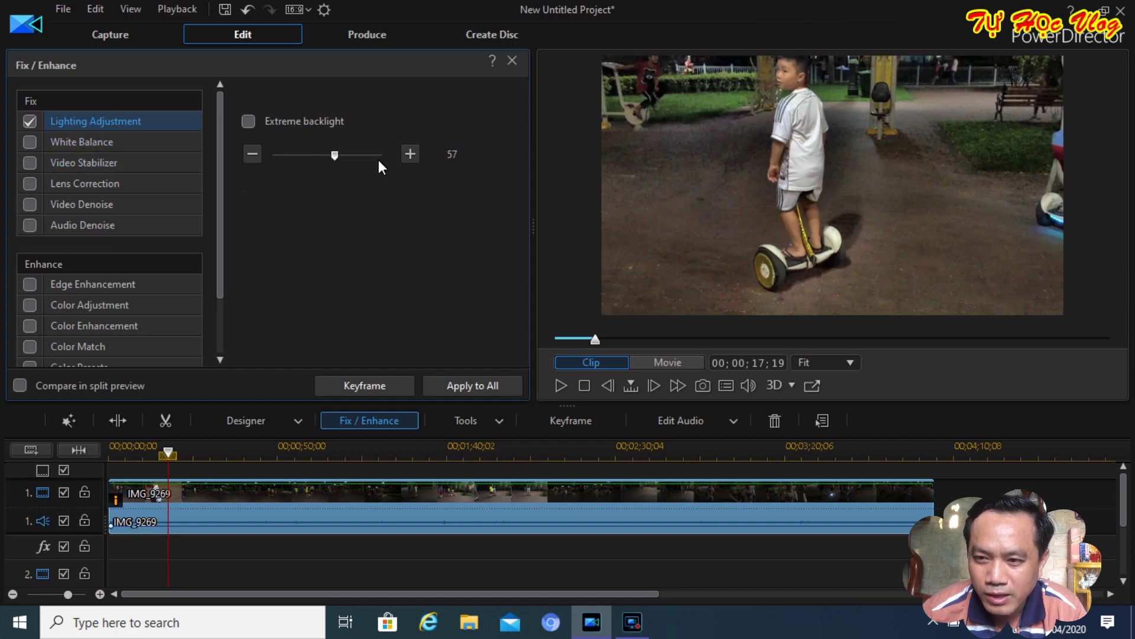
left_click_drag(332, 155, 383, 158)
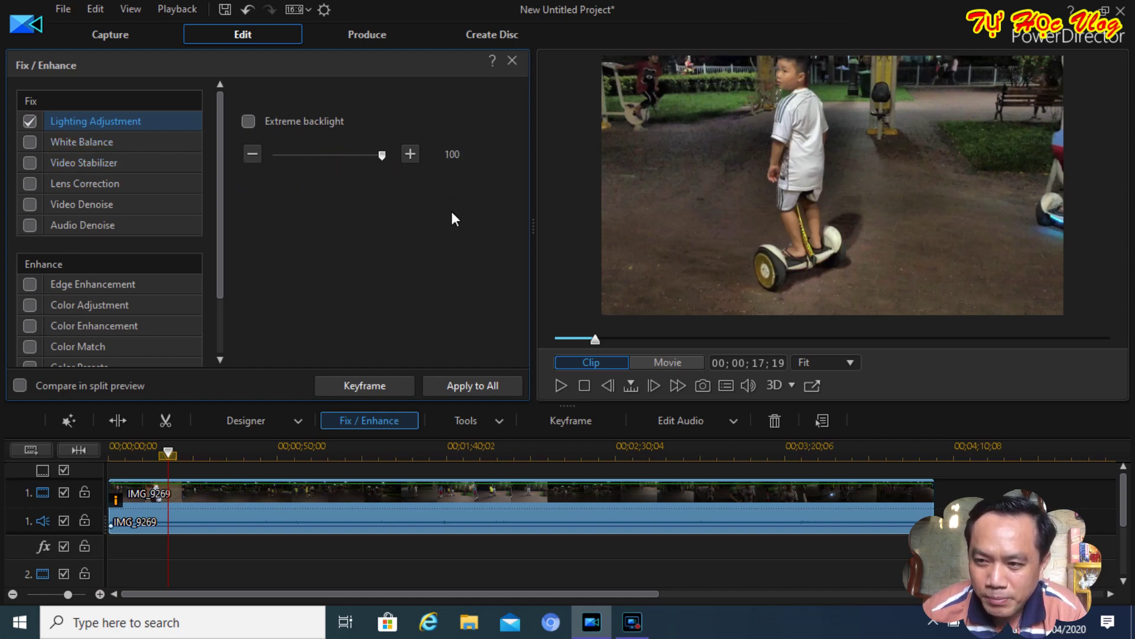
Play a few seconds of the clip to check the footage at the maximum lighting level.
left_click(562, 385)
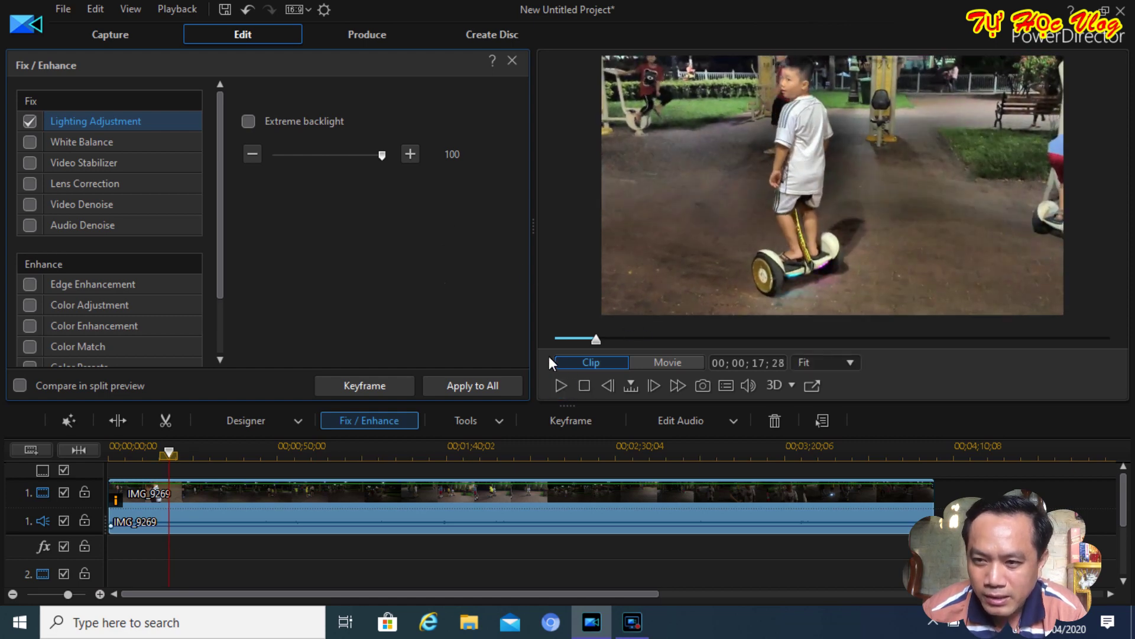
left_click(559, 385)
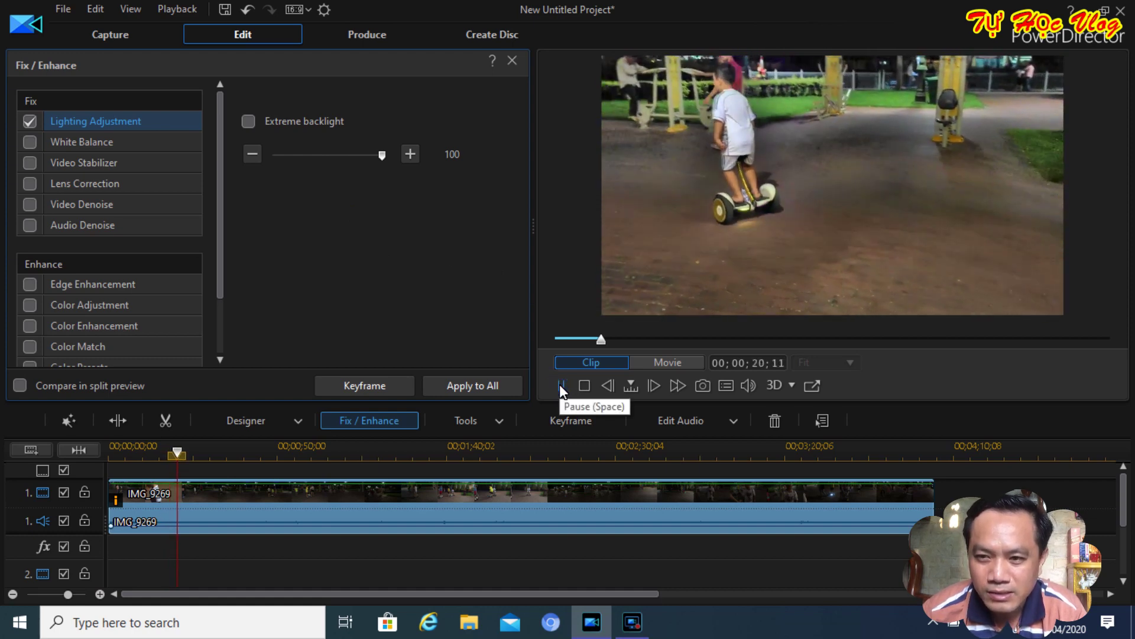
left_click(560, 385)
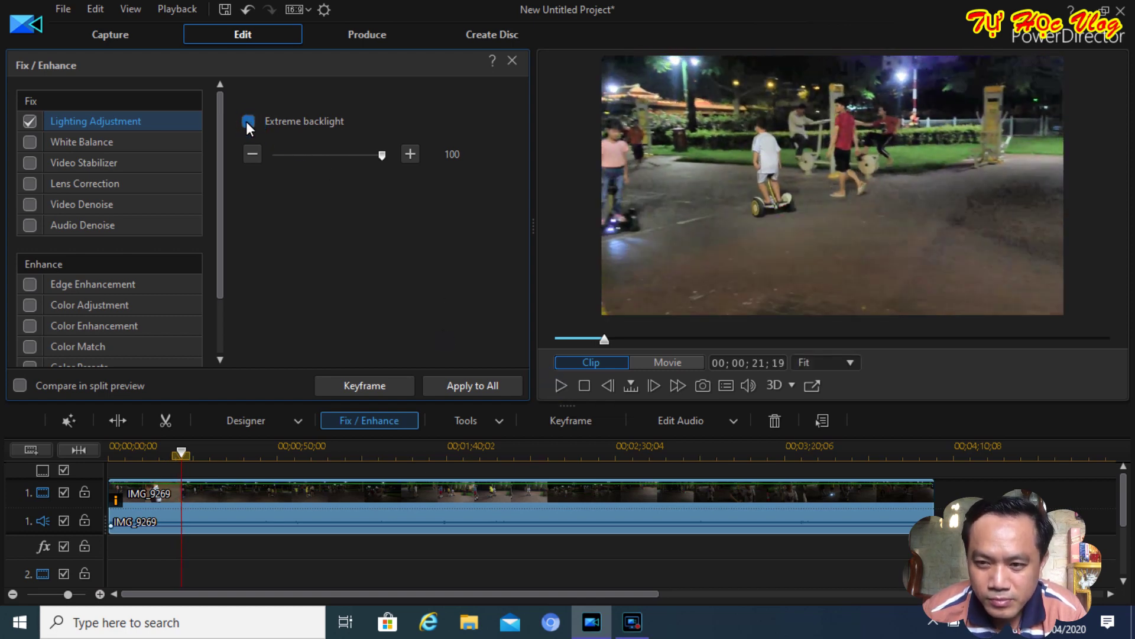
Turn on Extreme backlight for the clip and play the footage to check the effect.
key("space")
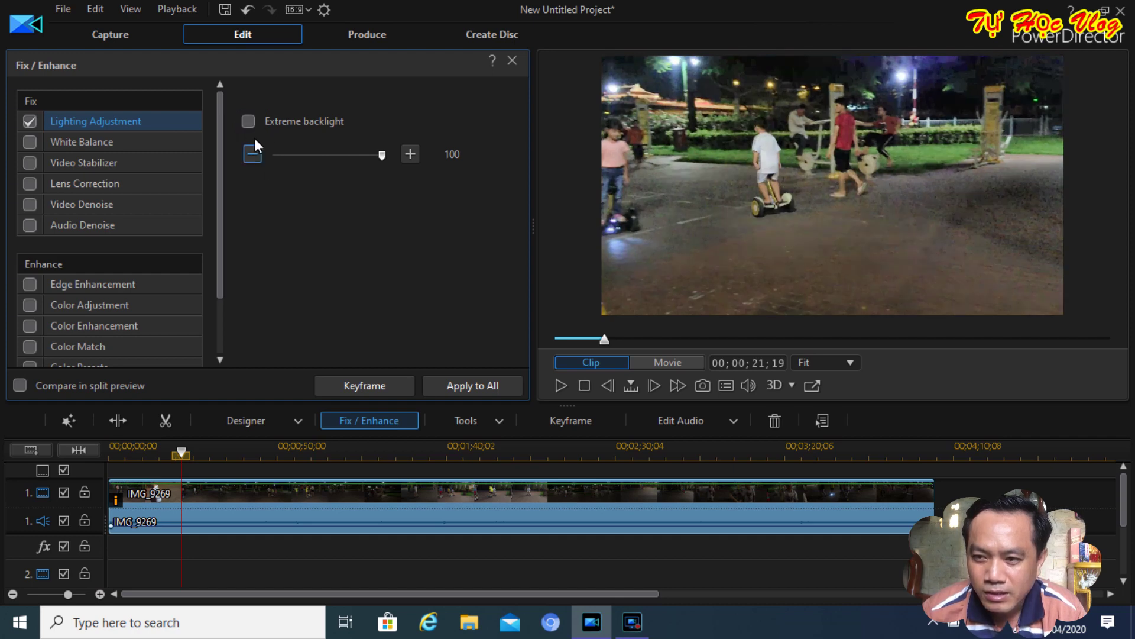
left_click(247, 121)
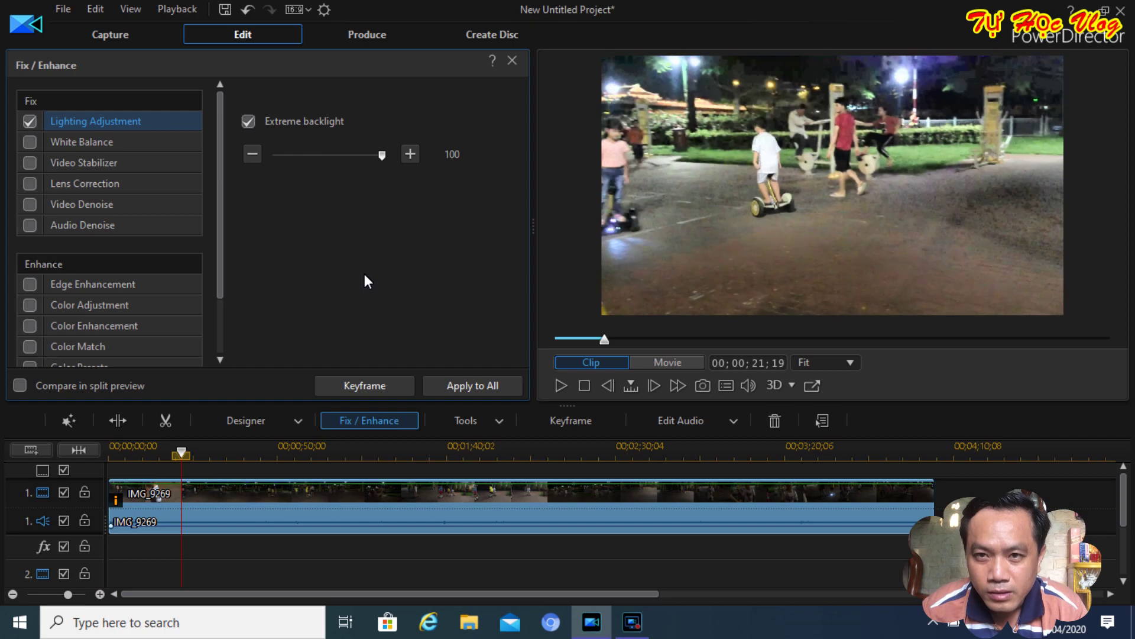
left_click(561, 386)
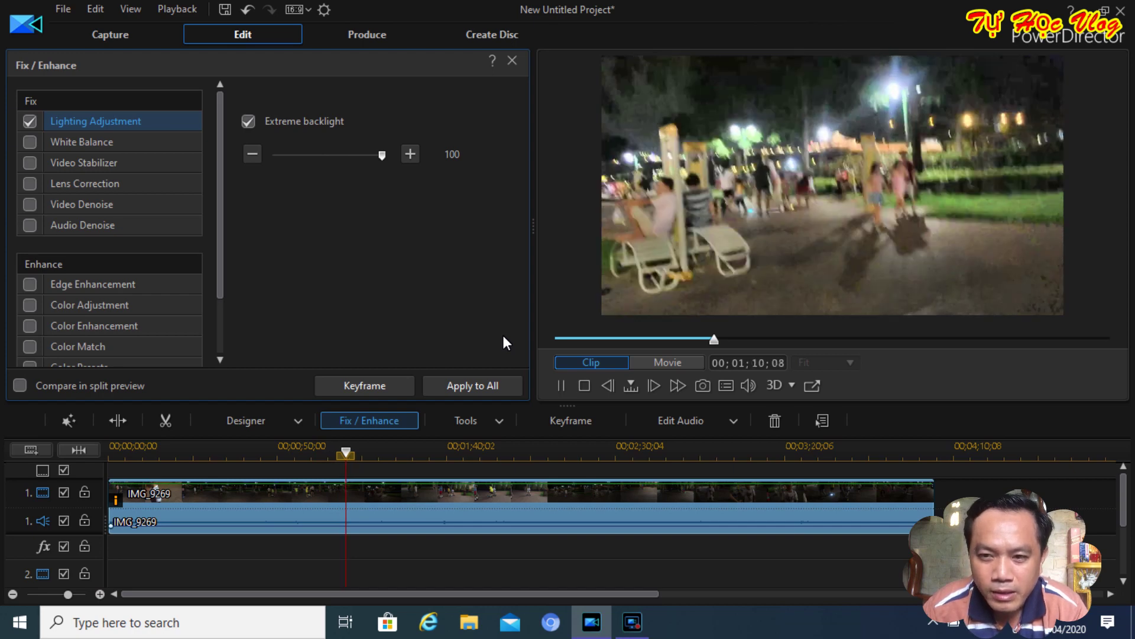
left_click(561, 385)
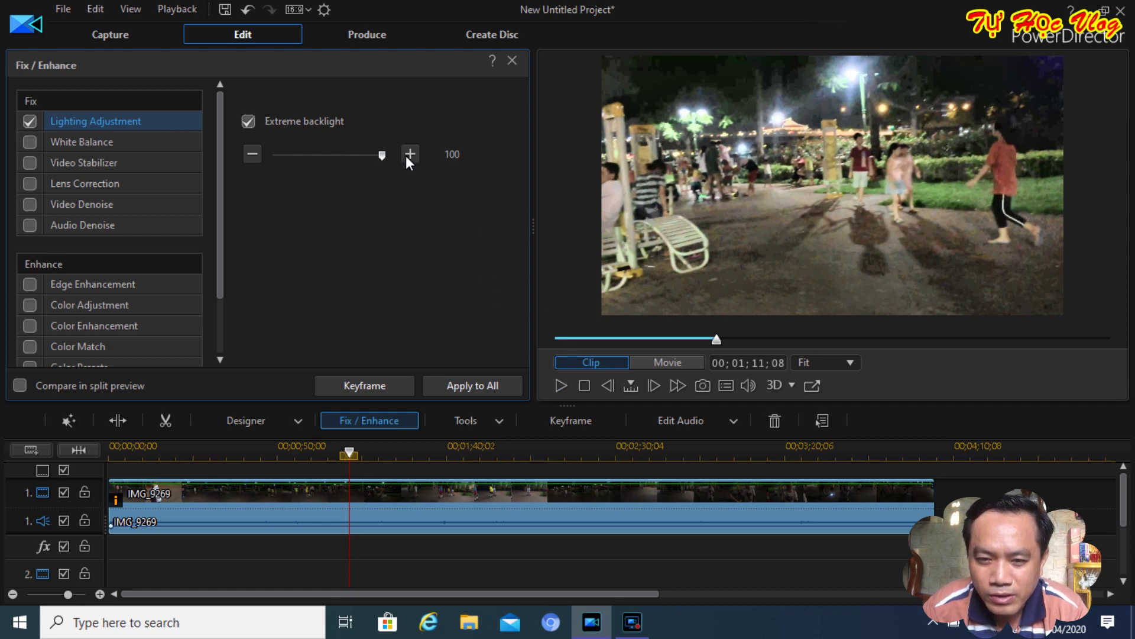
Reduce the clip's lighting level to 87 and close the Fix / Enhance settings.
left_click_drag(380, 154, 373, 155)
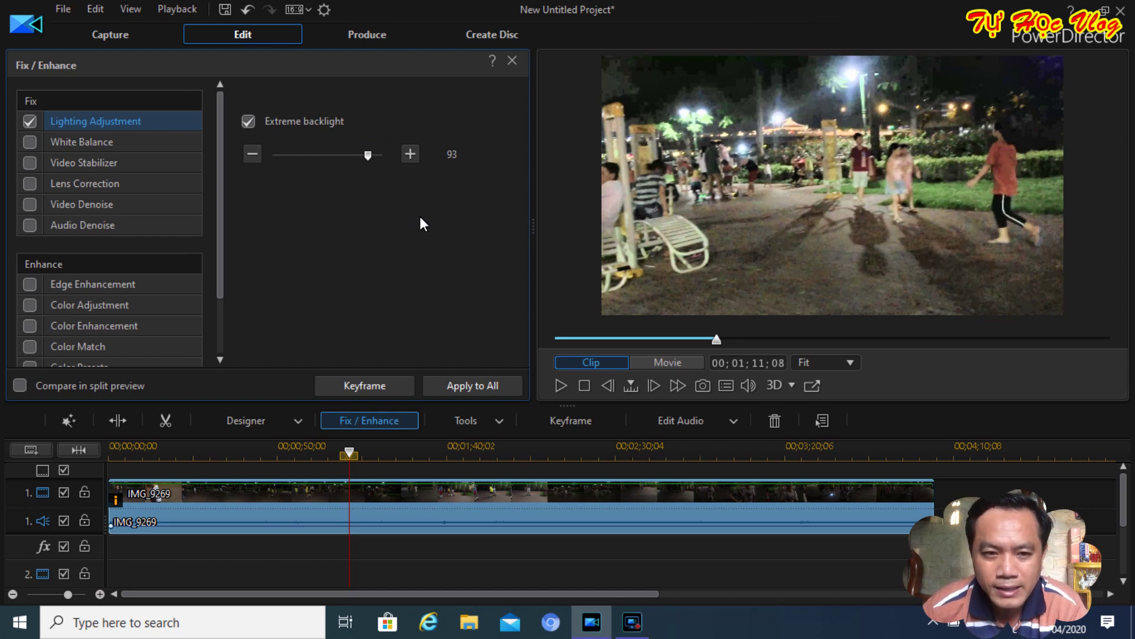
key("Left")
key("Left")
key("Left")
key("Left")
key("Left")
key("Left")
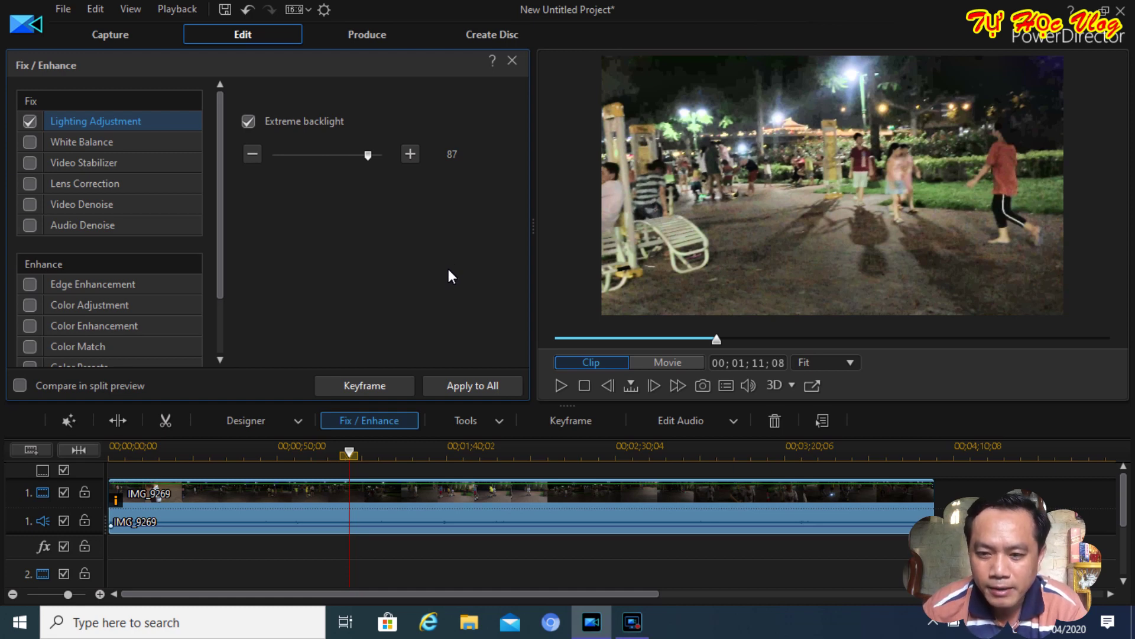
left_click(512, 61)
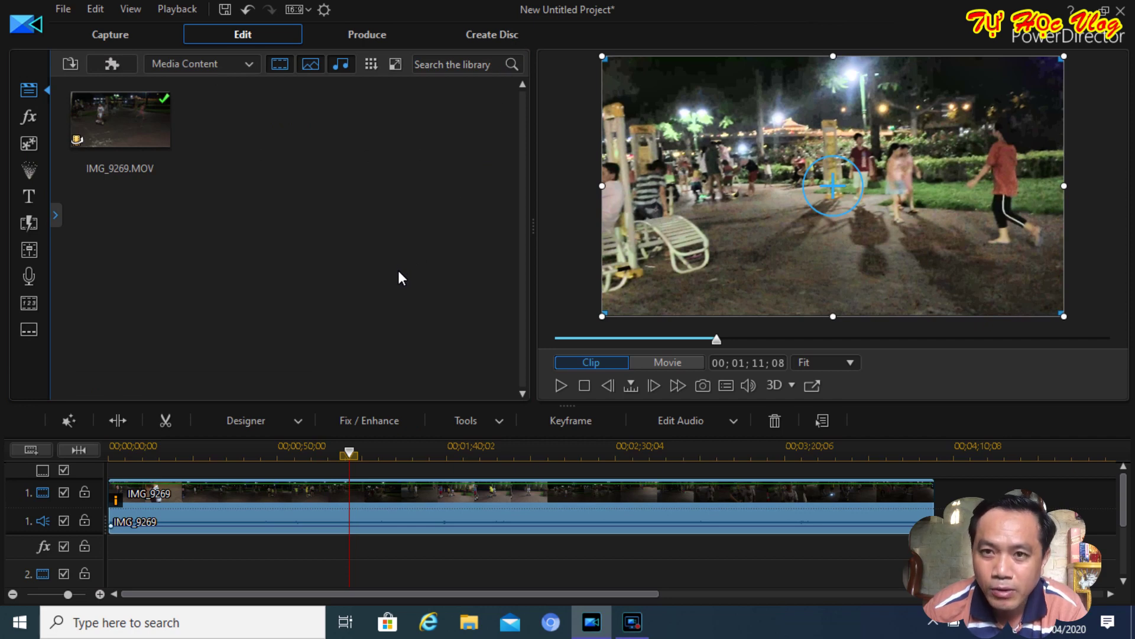
Go to the movie production settings and open the list of available profile qualities.
left_click(376, 34)
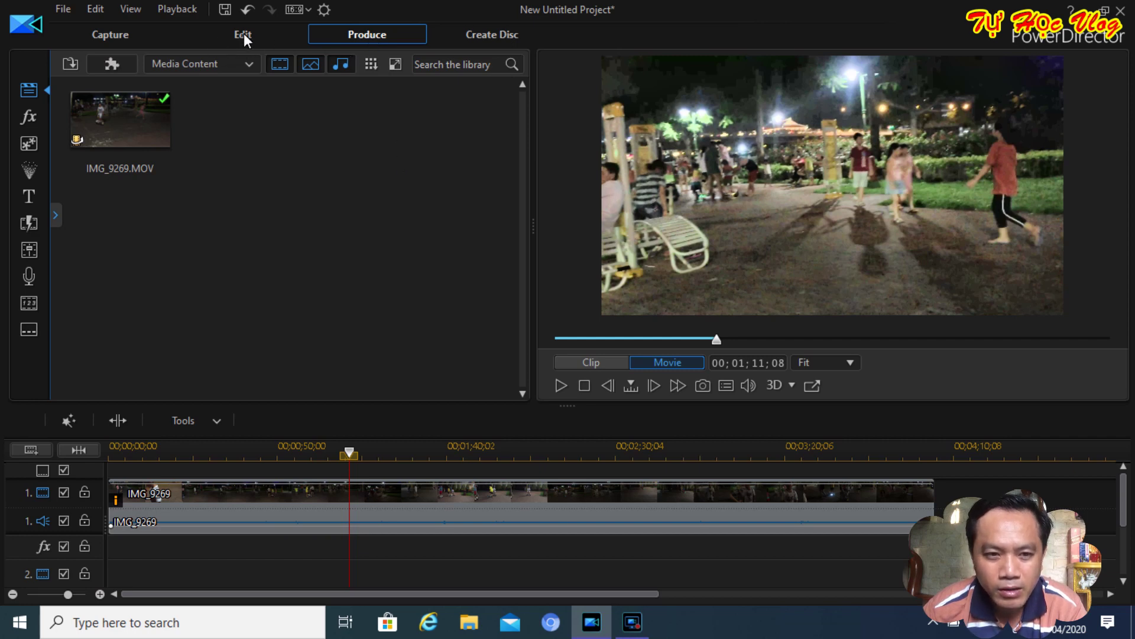
left_click(343, 37)
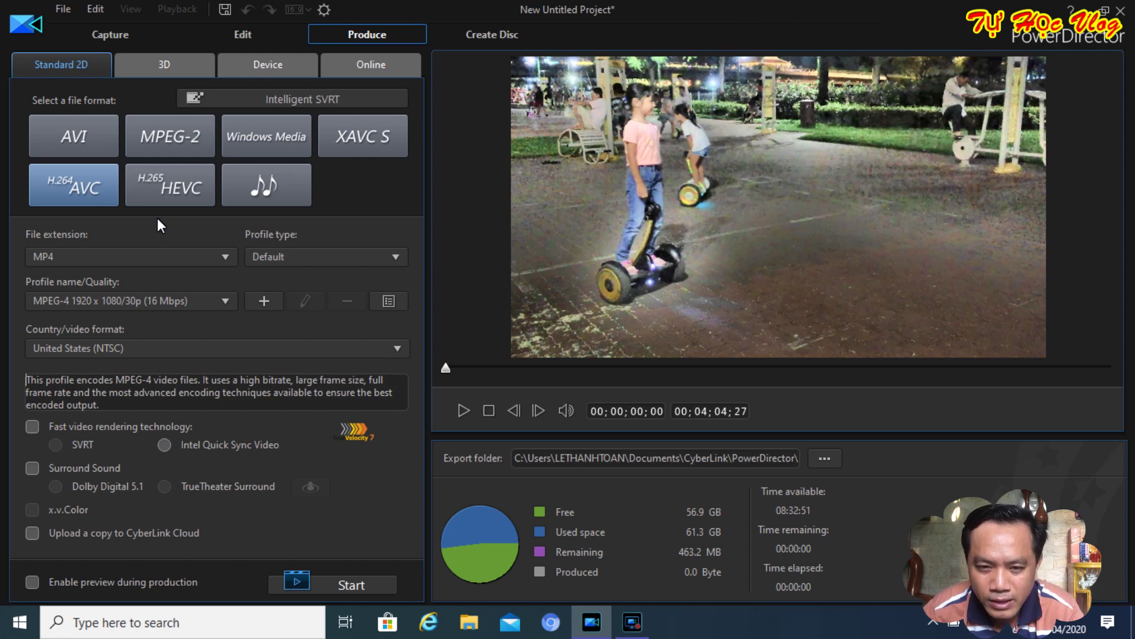
left_click(226, 301)
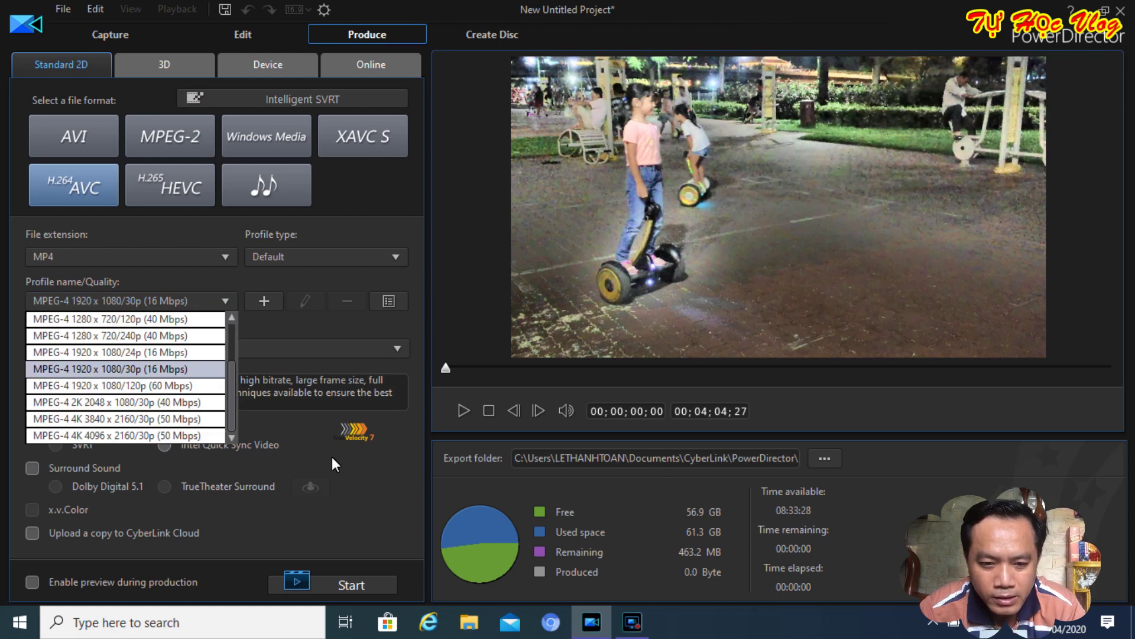